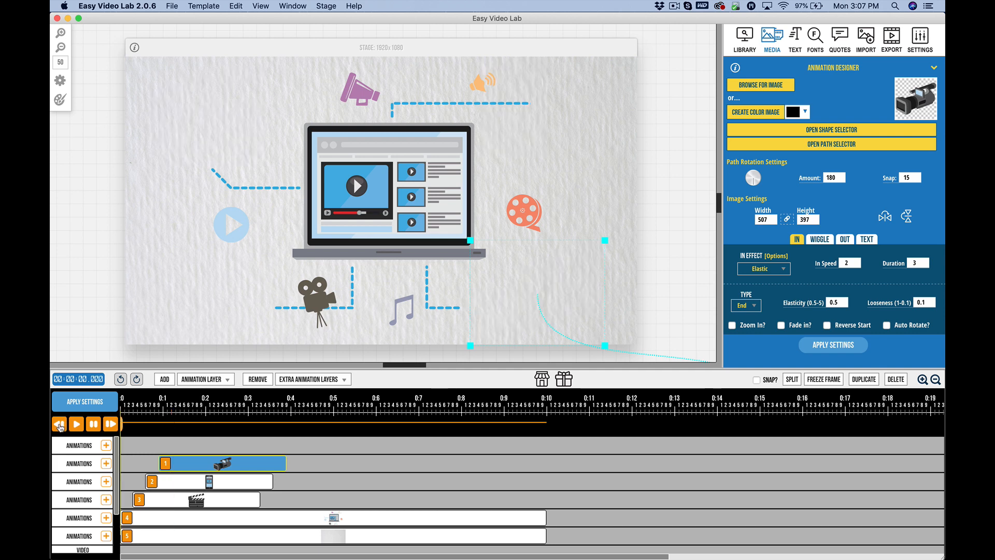
Step: Play the animation from the start and inspect the laptop and background layers at the bottom of the timeline
click(77, 425)
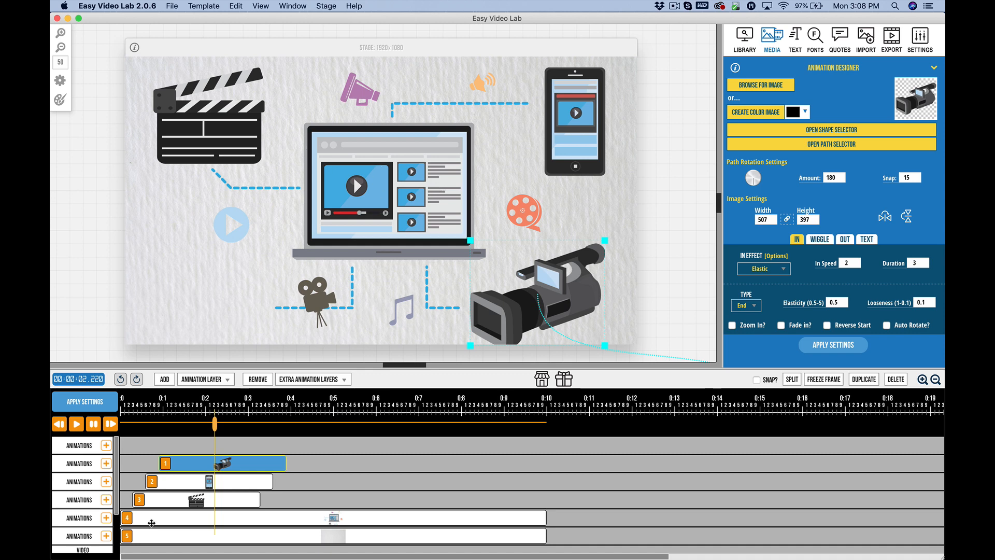
click(182, 522)
click(189, 540)
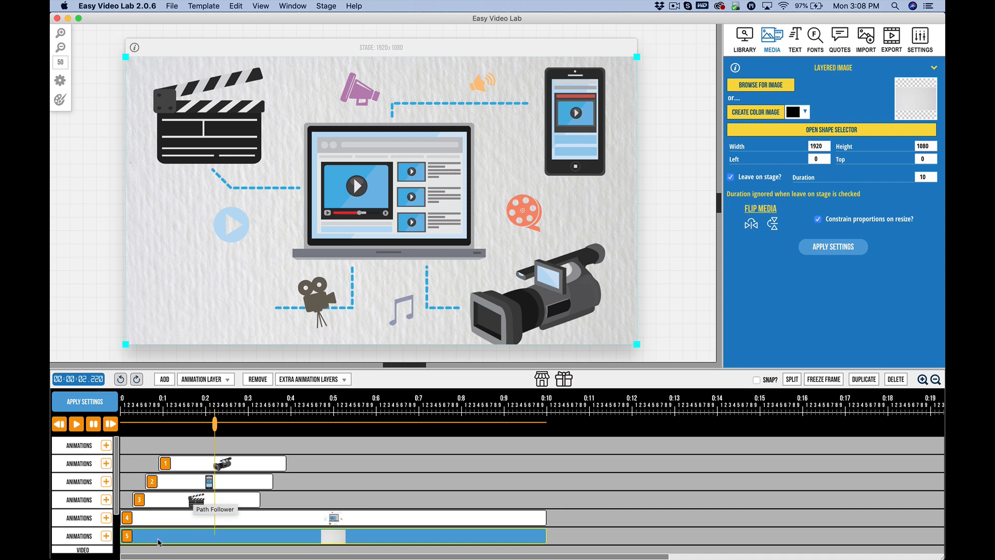
Step: Examine the clapper board clip's available motion paths and elastic type options without changing them
click(174, 503)
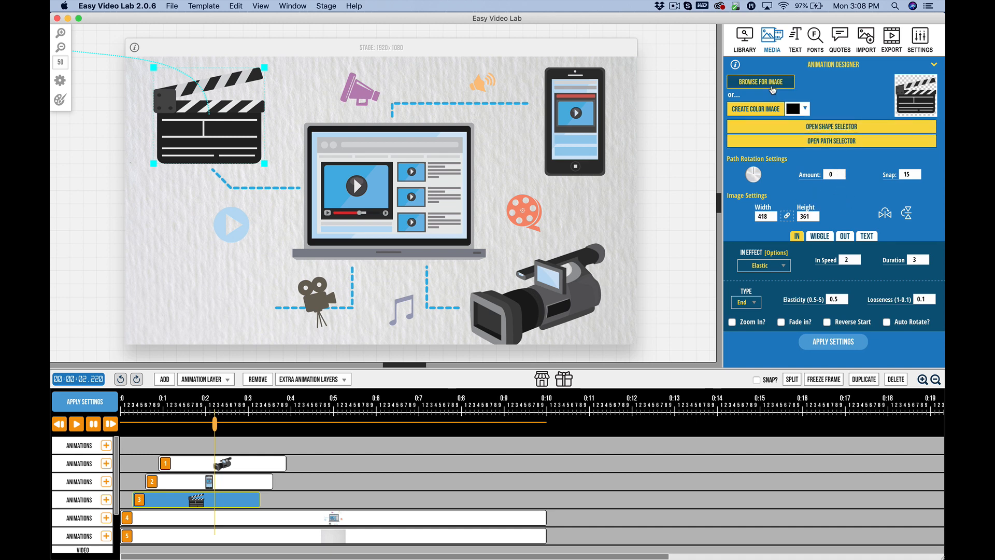
click(791, 145)
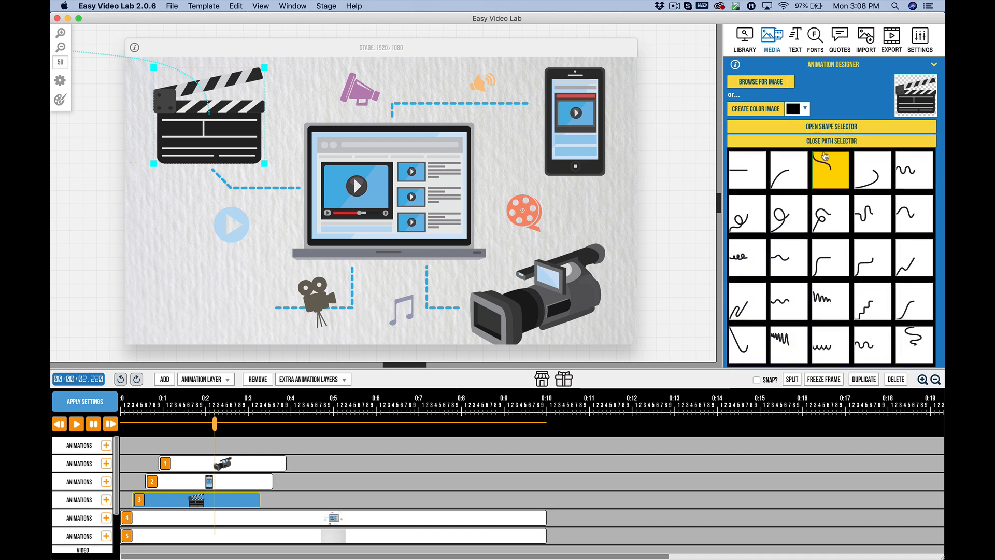
click(799, 145)
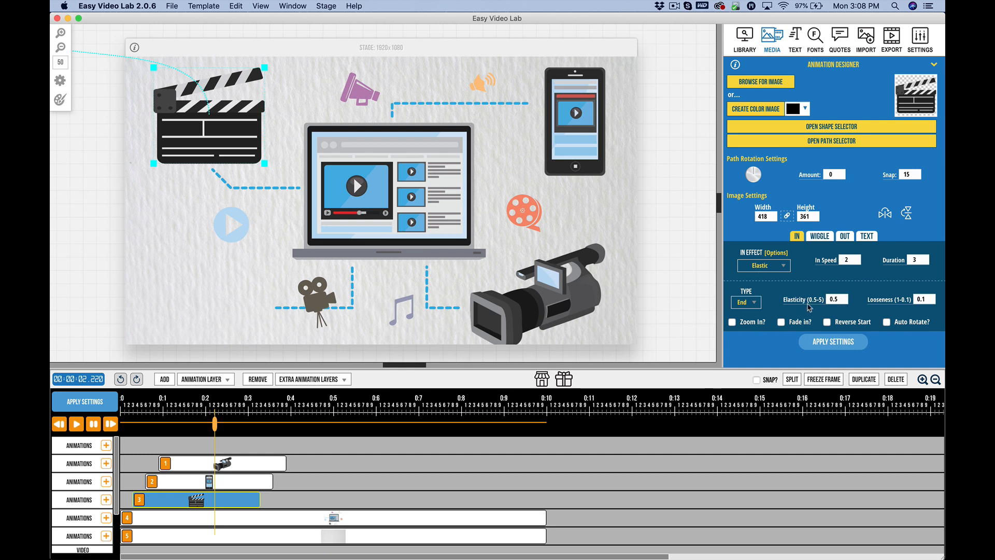
click(745, 306)
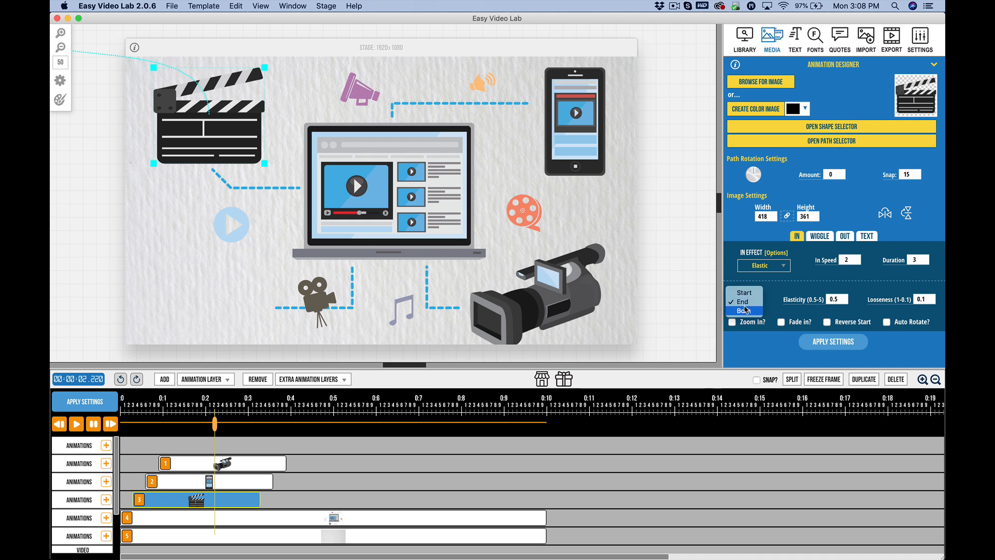
click(744, 305)
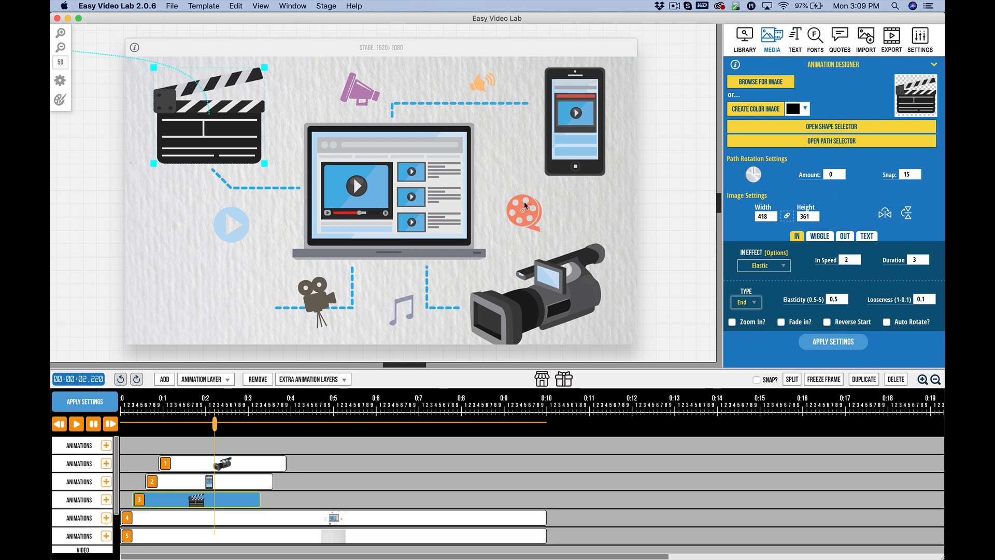
click(872, 144)
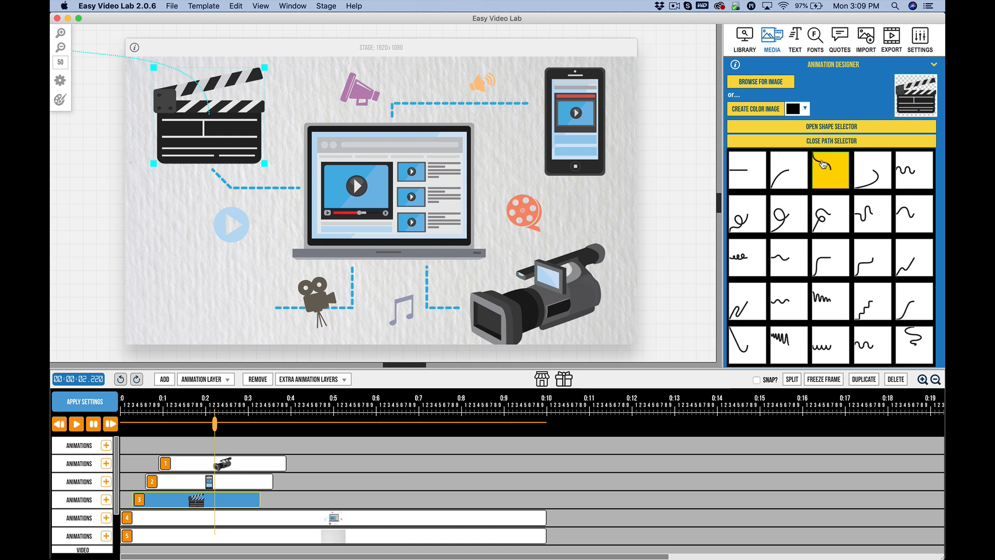
click(759, 146)
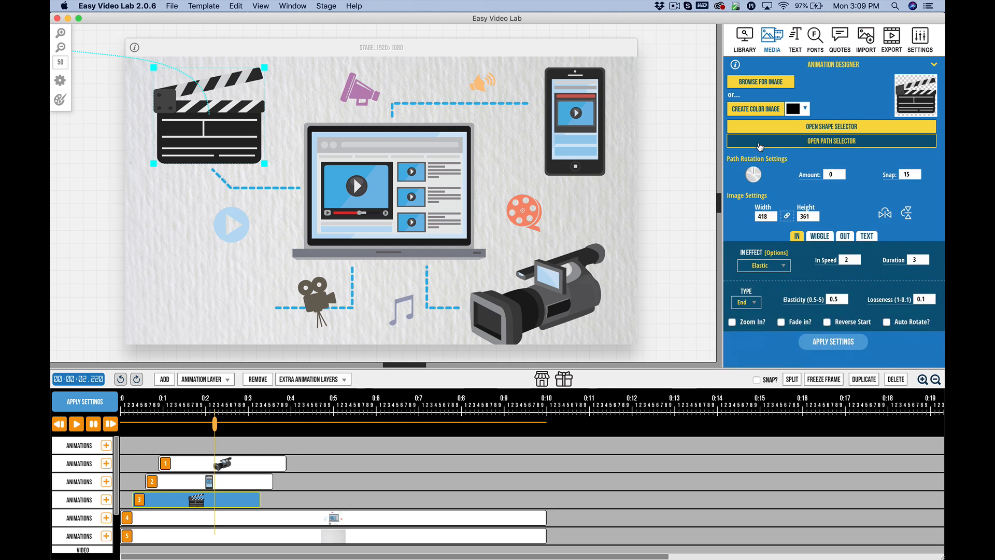
Step: Move the playhead to about 3.3 s, nudge the mobile phone slightly left on the stage and apply its settings
click(234, 481)
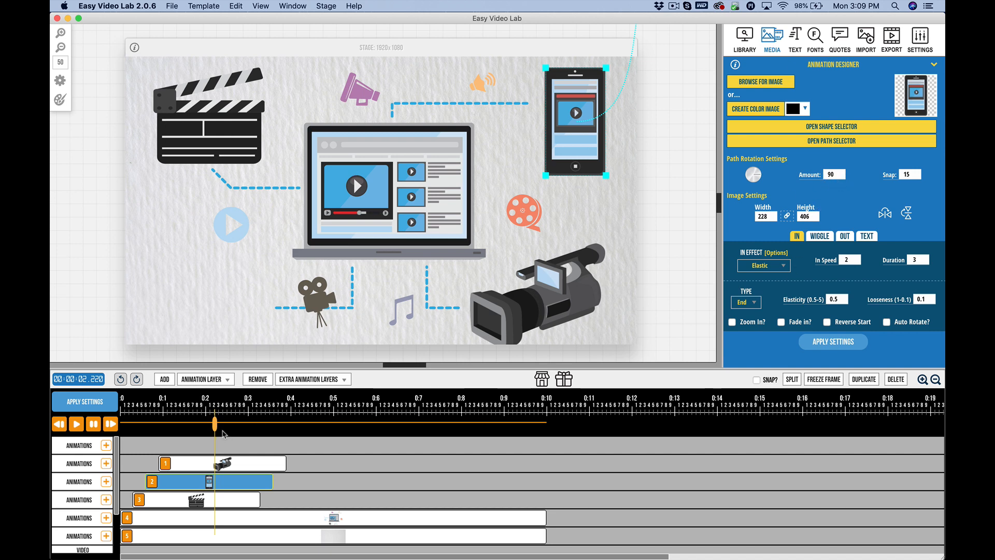
drag(218, 428, 261, 435)
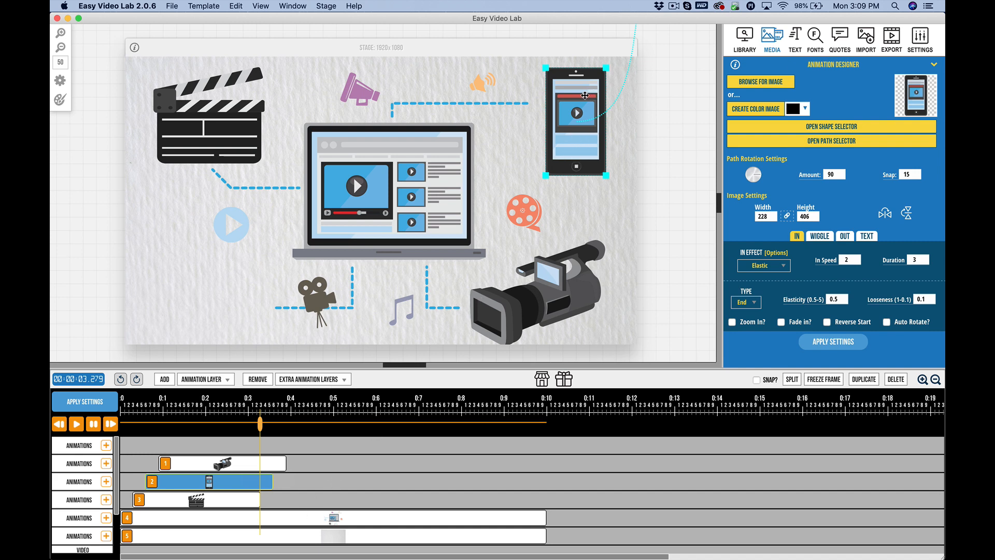
drag(583, 95, 579, 95)
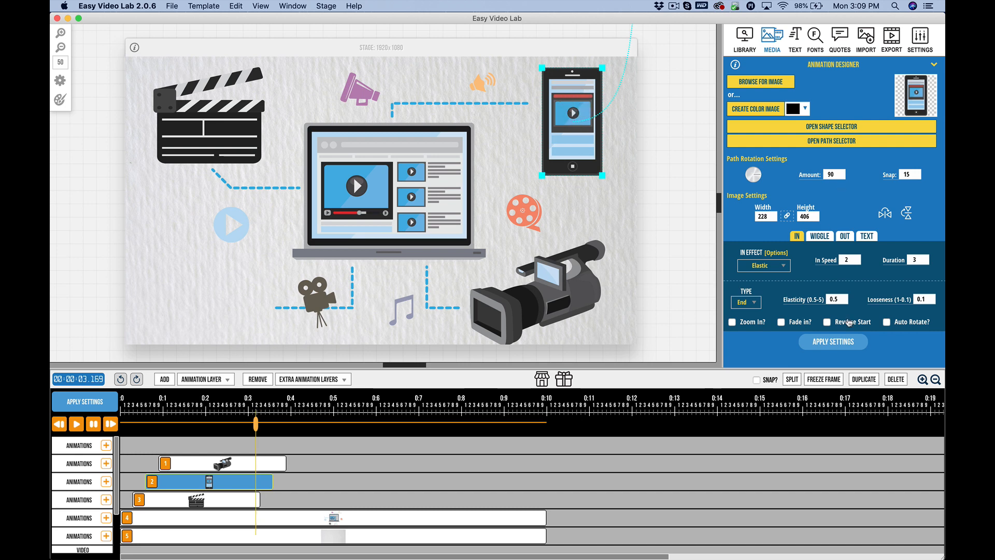
click(808, 347)
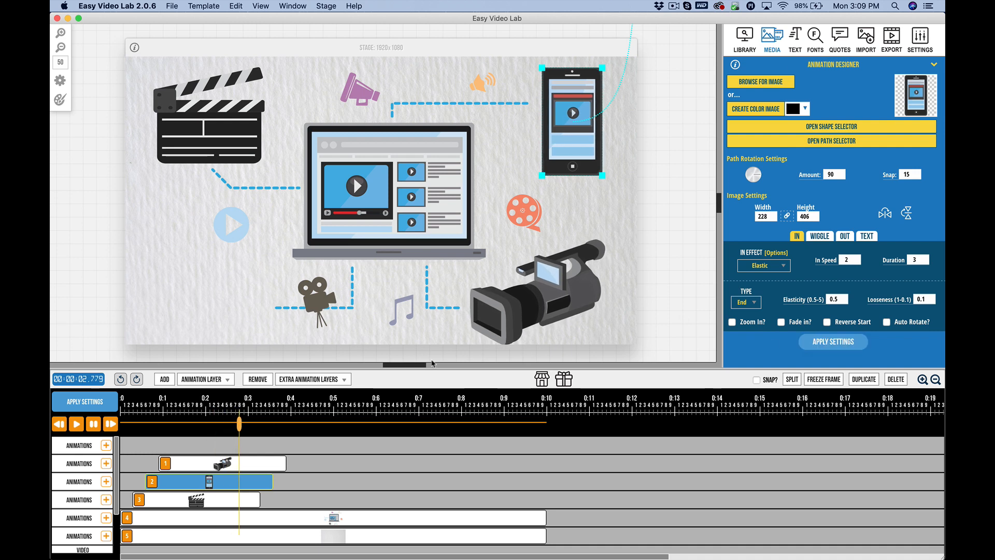
Step: Select the video camera clip, scrub through its animation and park the playhead at about 1.17 s, just after the clip's start
click(196, 468)
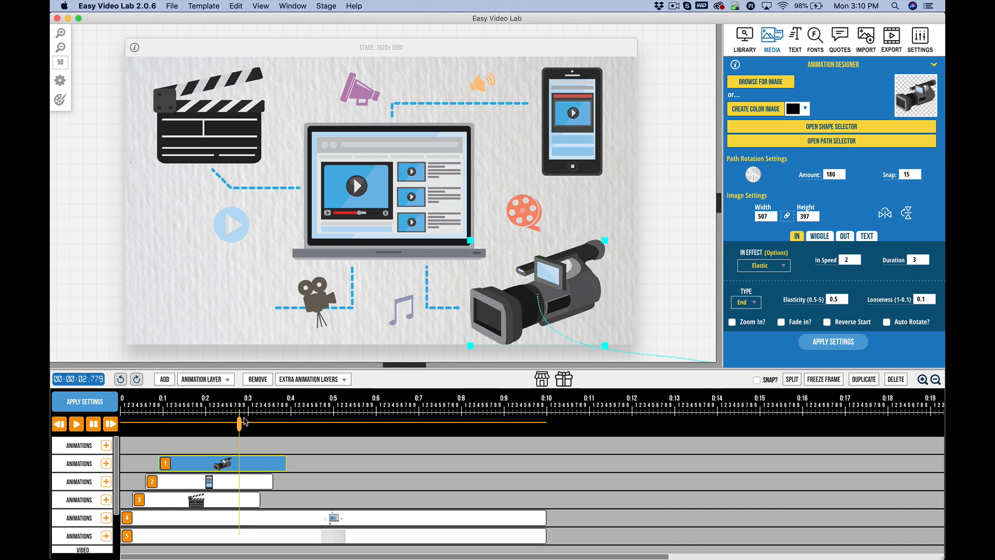
drag(240, 424, 273, 423)
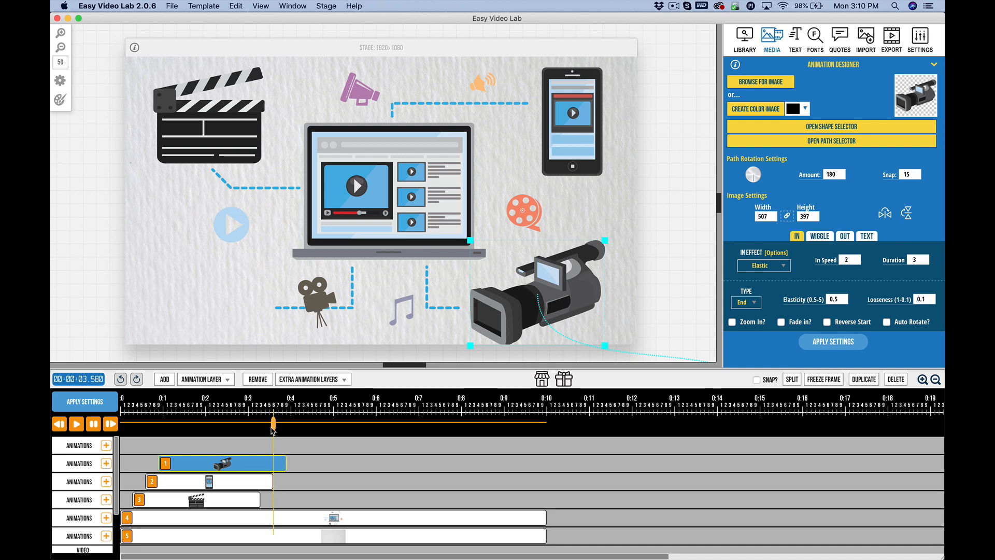
drag(273, 425, 170, 443)
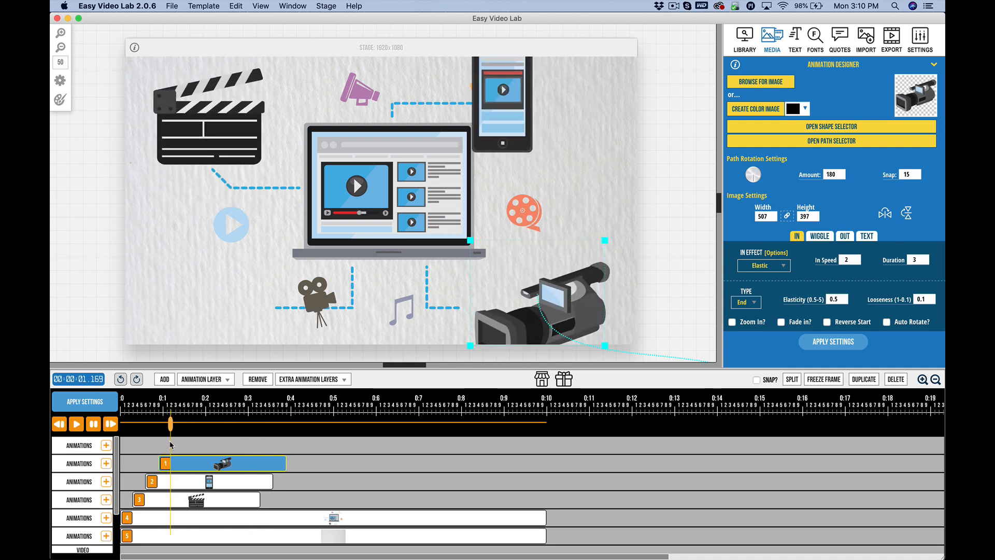
Step: Add an Animation Designer clip with the image Video_Tablet_Device.png to the empty animation layer above the video camera
click(107, 445)
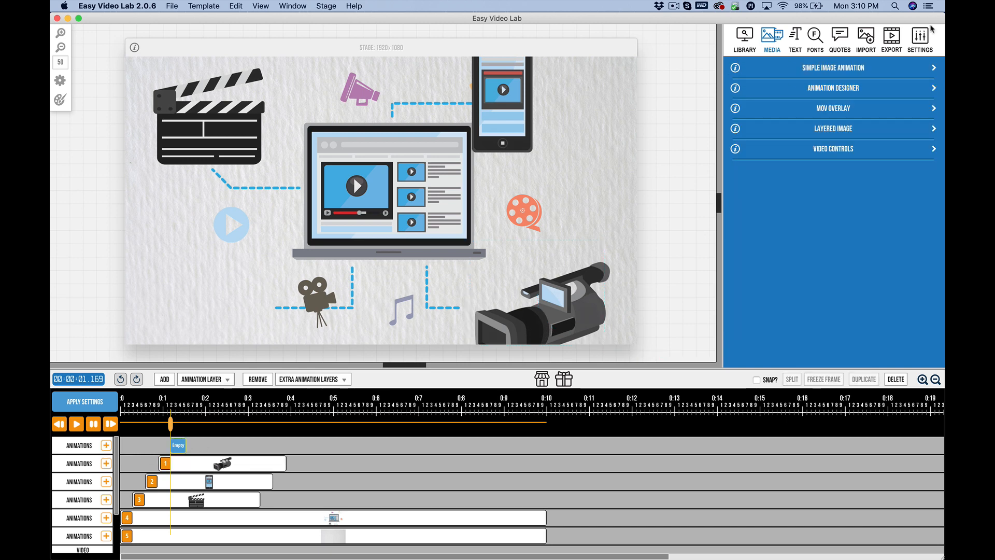
click(831, 89)
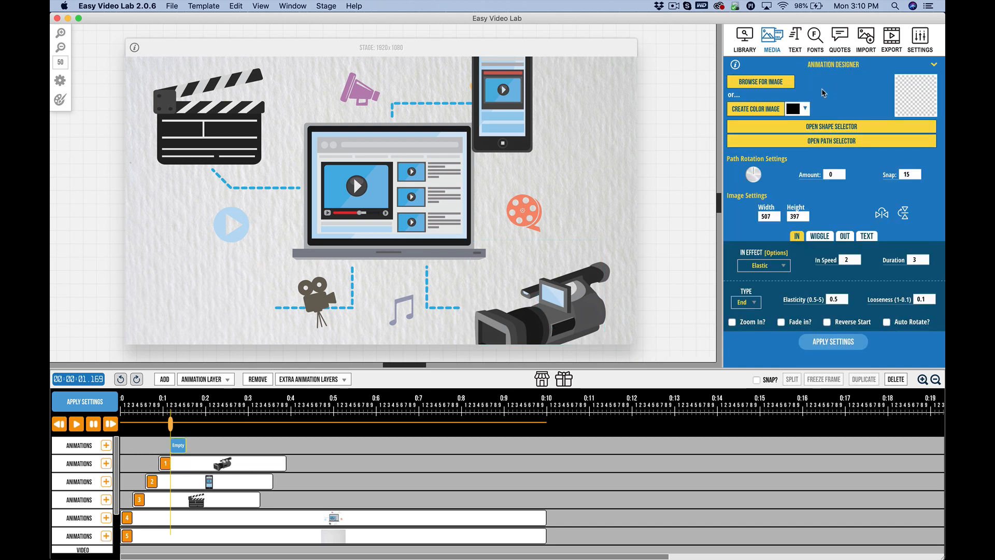
click(748, 87)
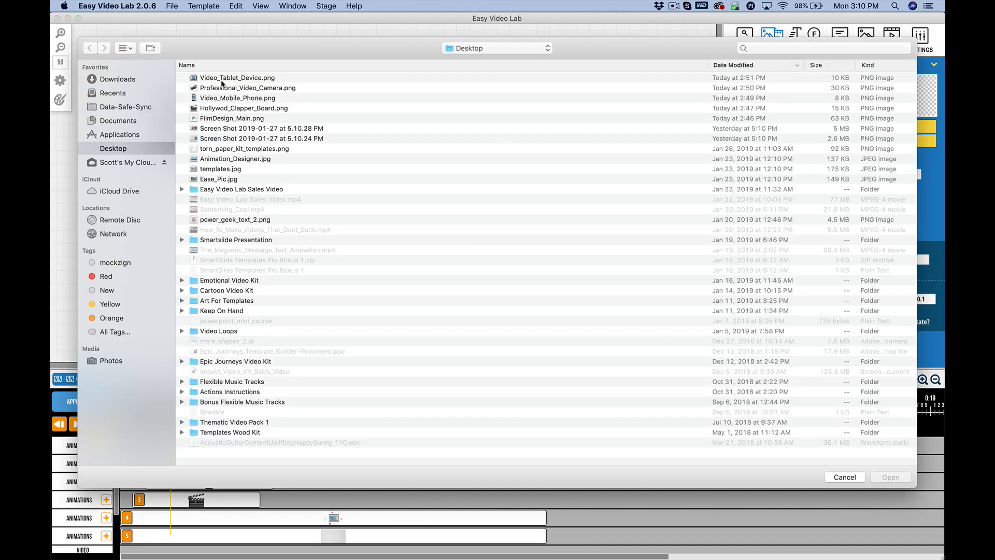
click(221, 79)
click(890, 477)
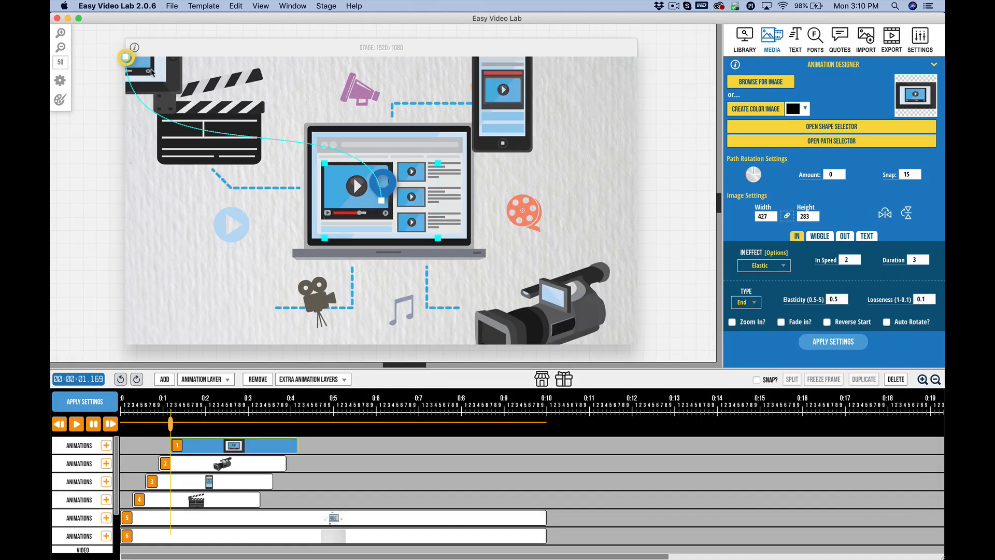
Step: Move the playhead to about 3.9 s and position the tablet in the stage's empty lower-left area, below the play icon
drag(171, 425, 286, 438)
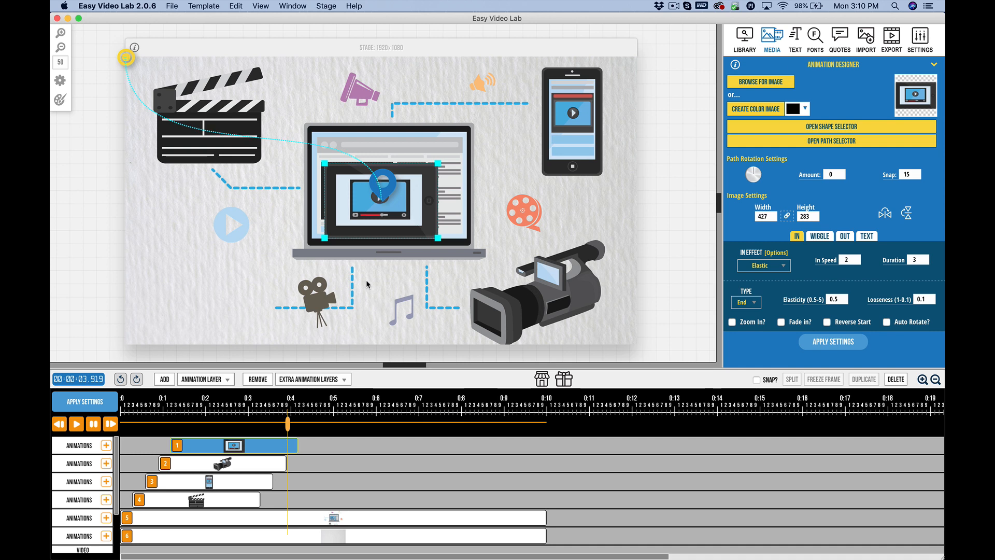
drag(371, 238, 244, 316)
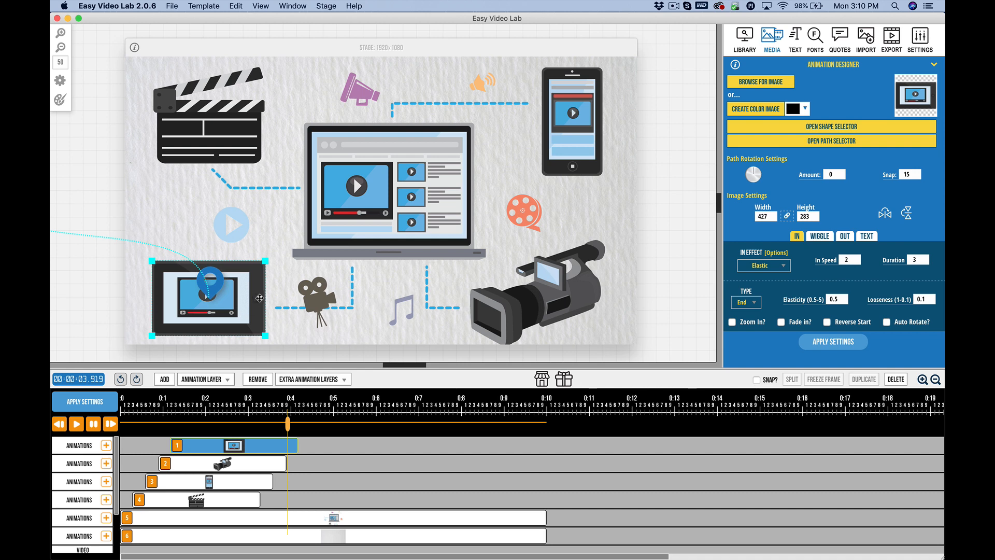
drag(258, 302, 258, 300)
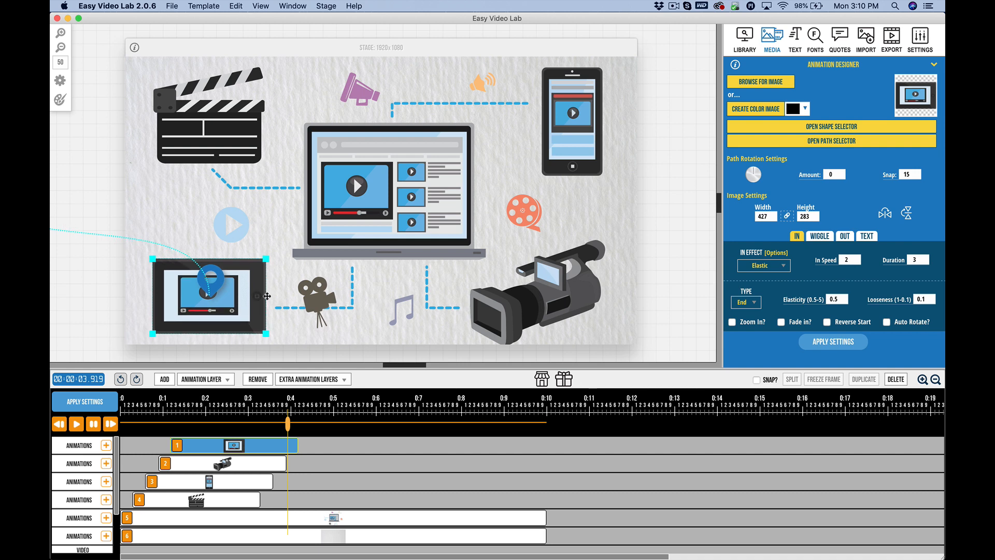
Step: Set the tablet's path rotation amount to 270 and play the animation
click(834, 173)
text(27)
key(Return)
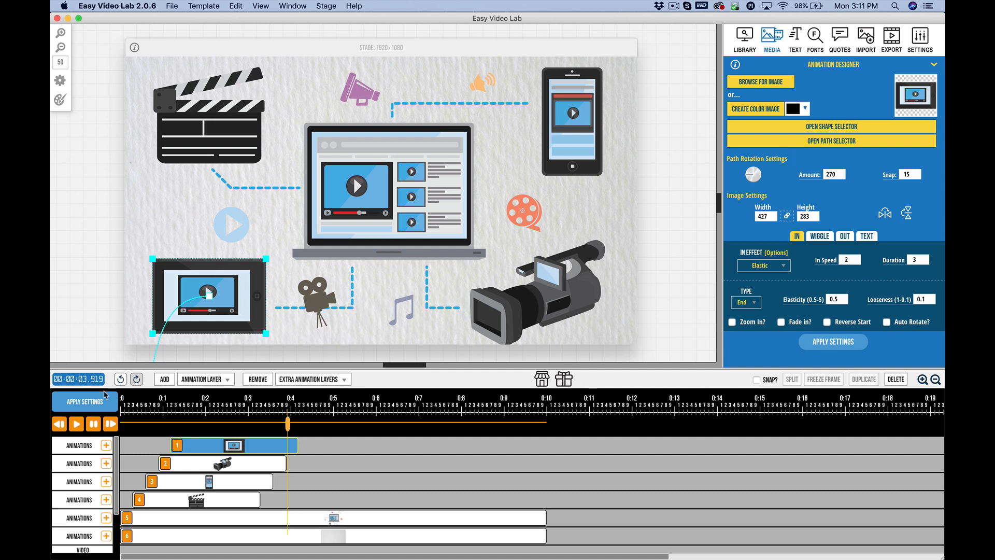
click(77, 425)
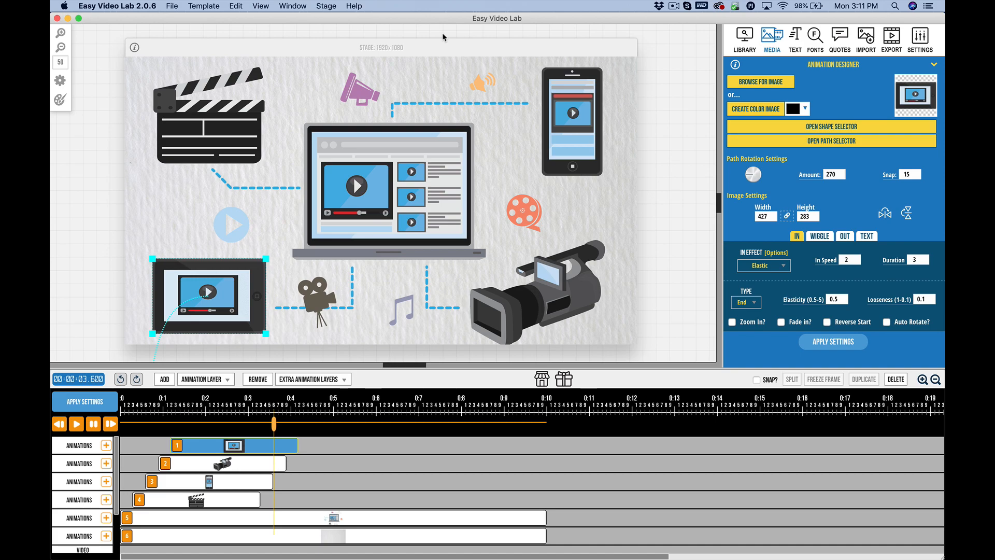
Step: Switch to Finder to view the source video-production SVG, and to Illustrator to select the clapper board artwork
key(ctrl+Up)
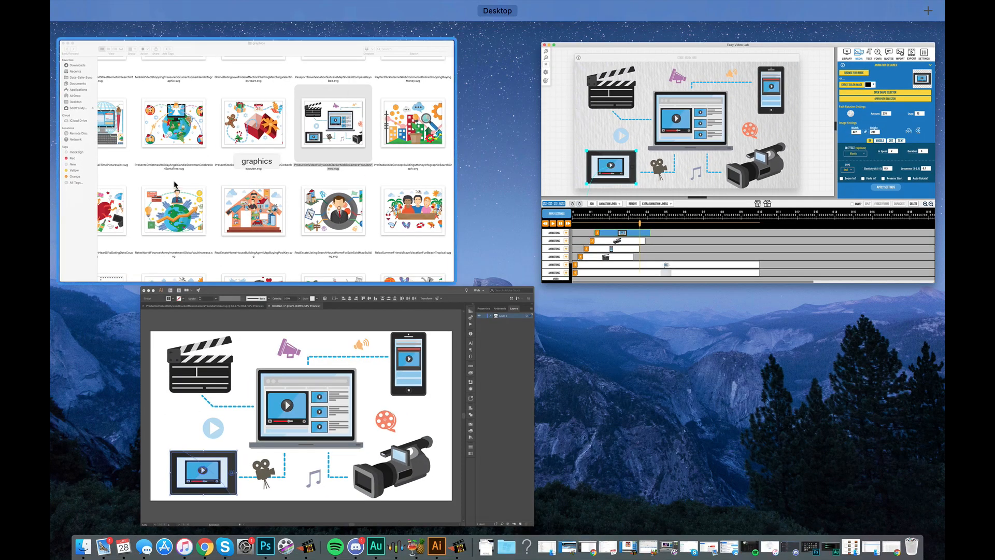
click(136, 179)
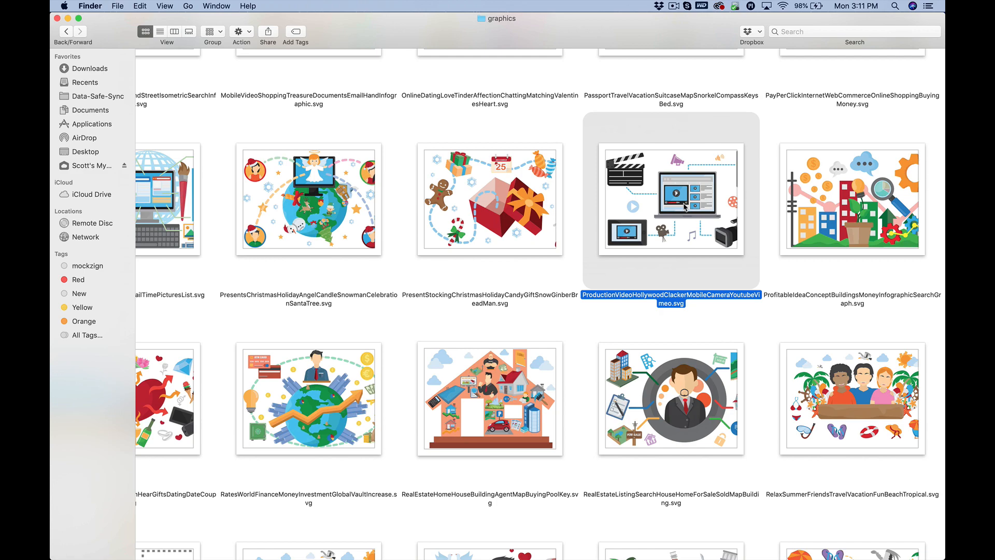
key(ctrl+Up)
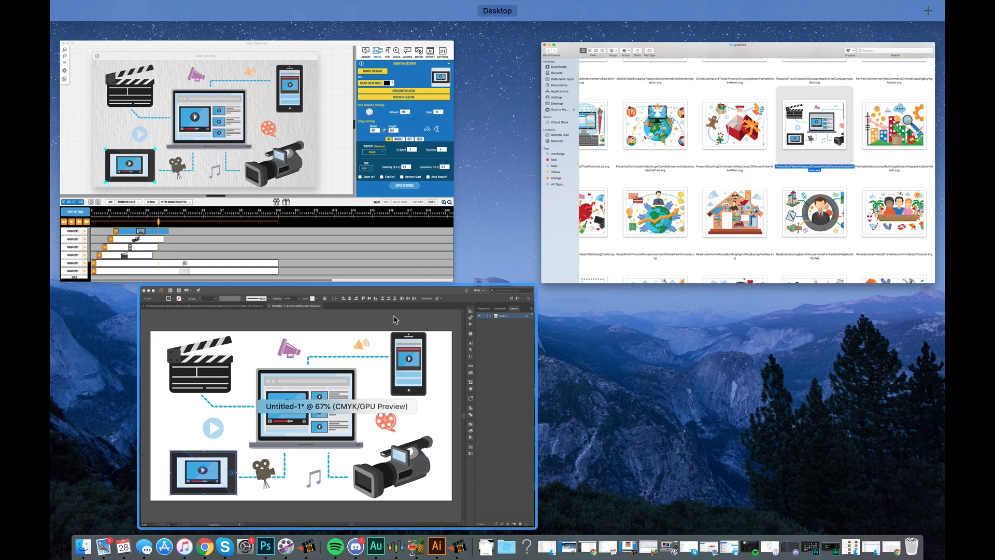
click(371, 322)
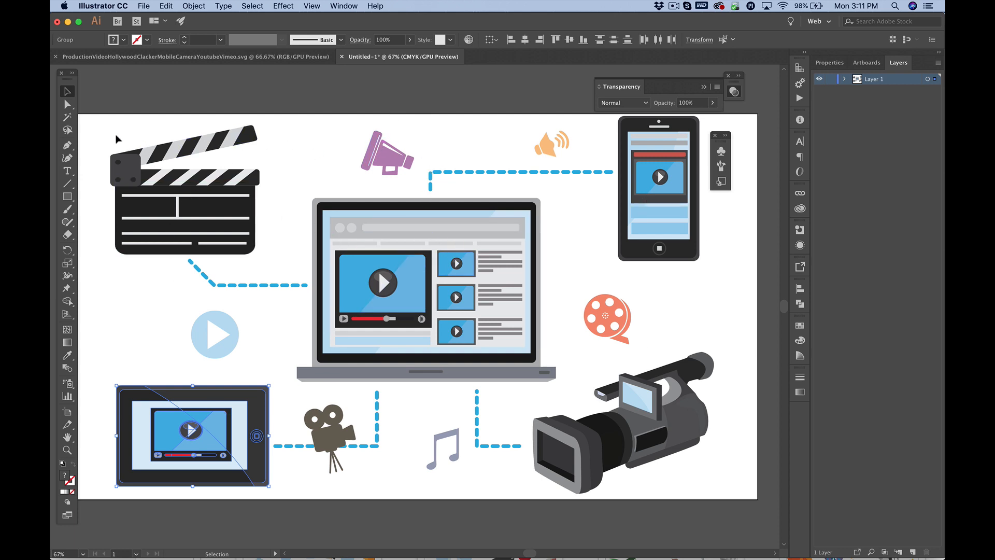
click(151, 151)
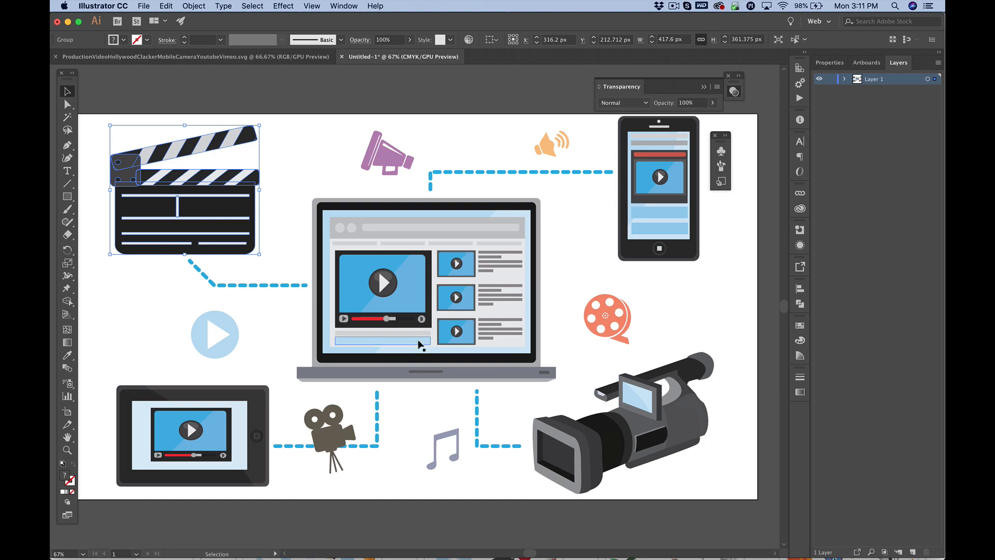
Step: Switch to Easy Video Lab and back to Illustrator to compare the stage layout with the original artwork
key(ctrl+Up)
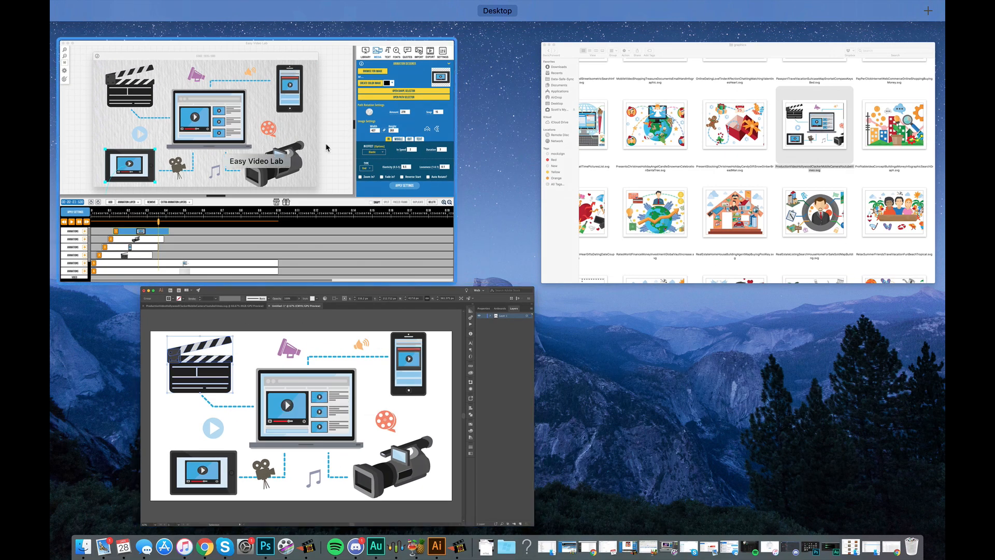
click(327, 148)
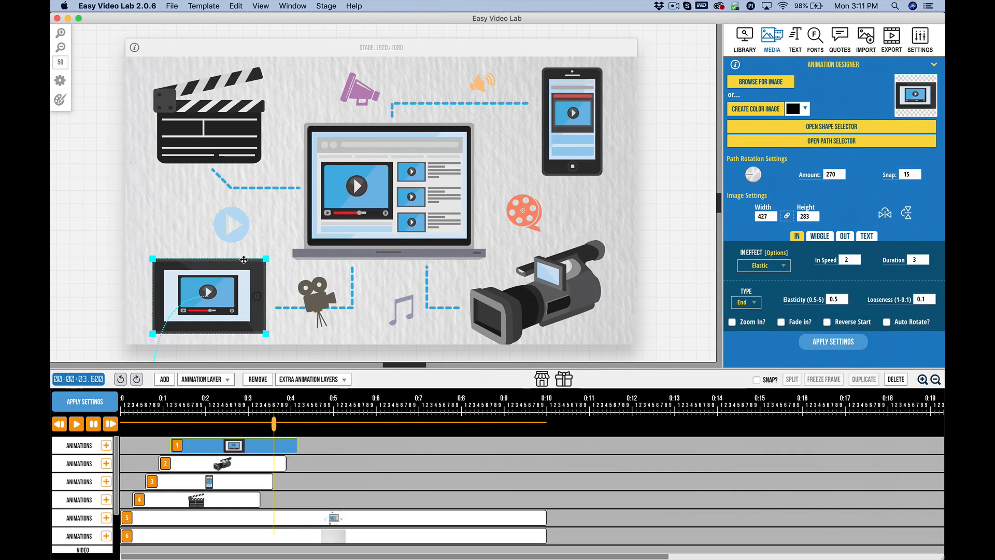
key(ctrl+Up)
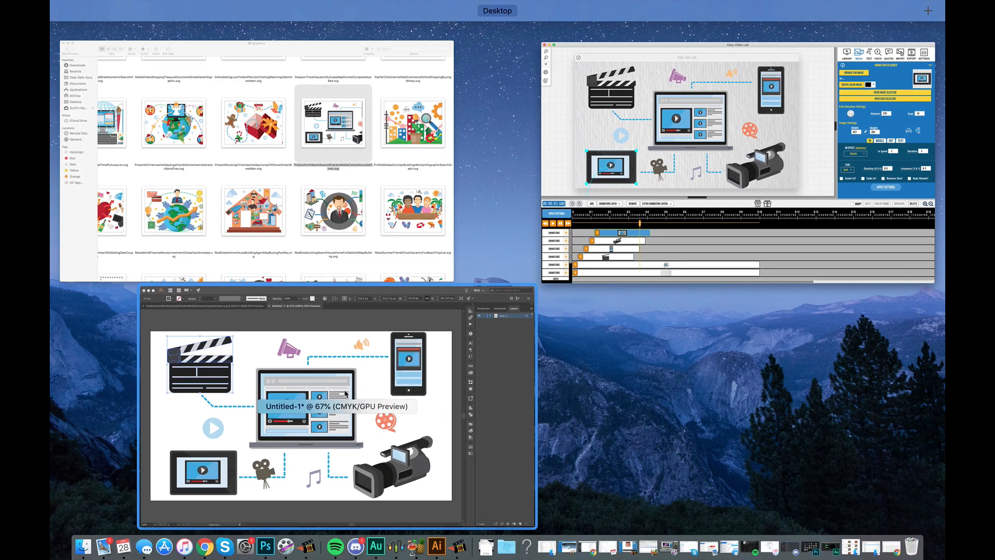
click(429, 419)
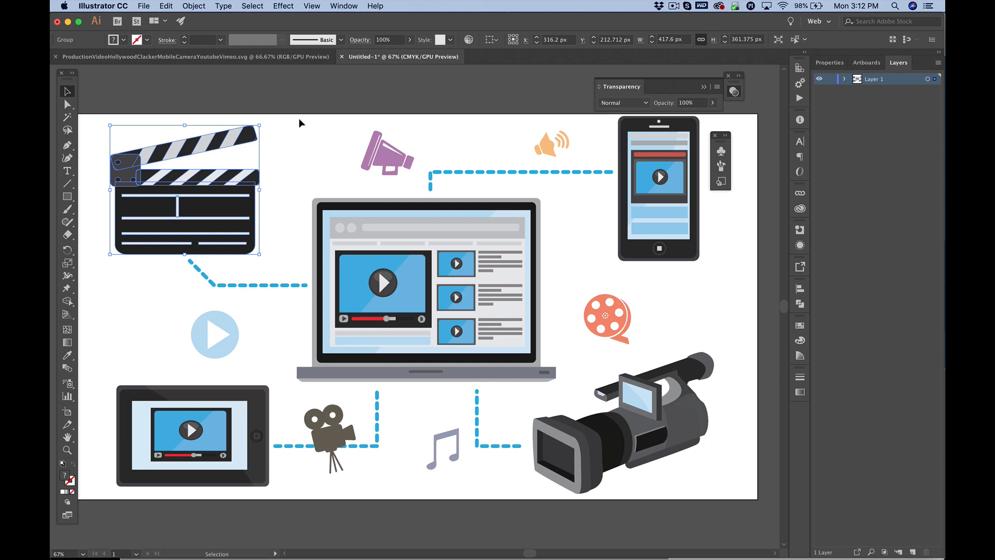
Step: Return to Easy Video Lab and rewind the animation to the start
key(ctrl+Up)
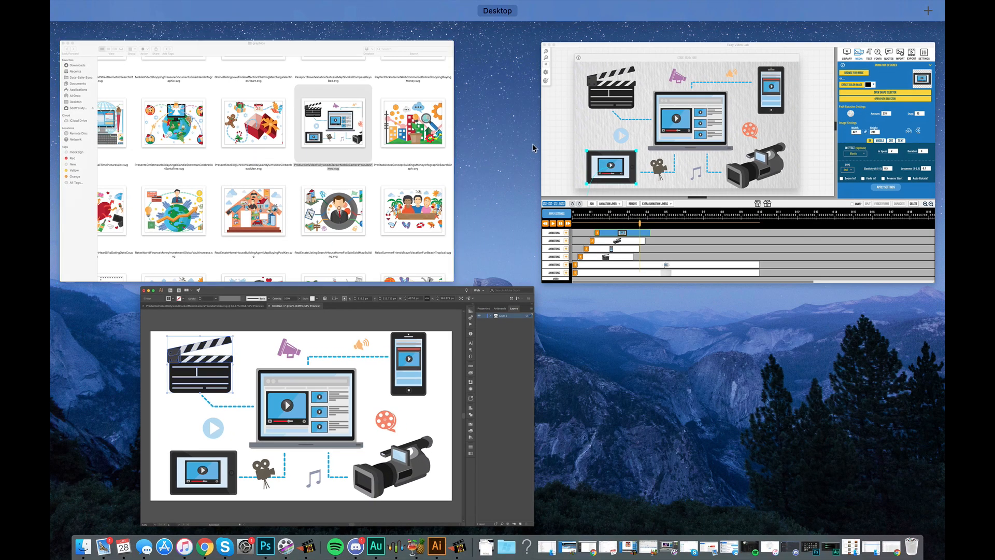
click(556, 141)
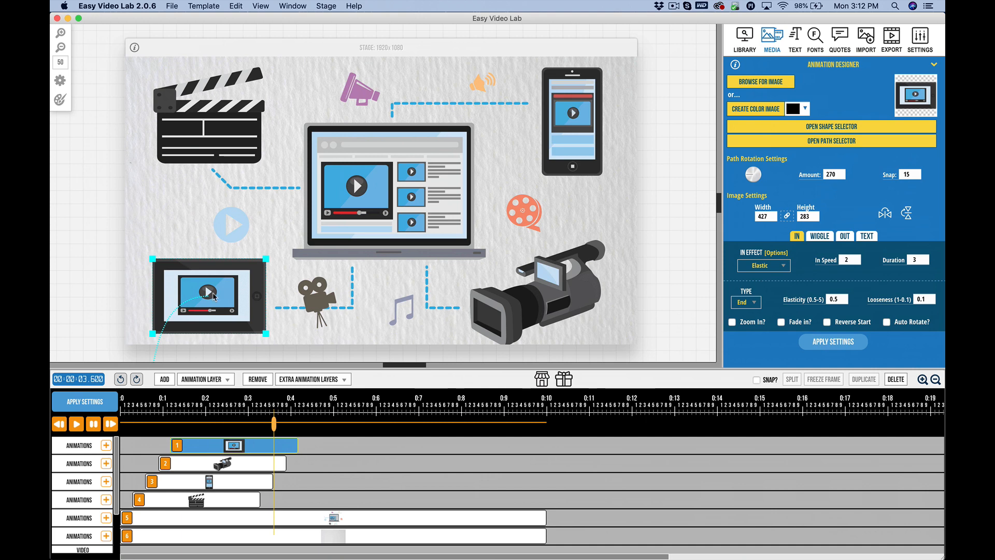
click(60, 424)
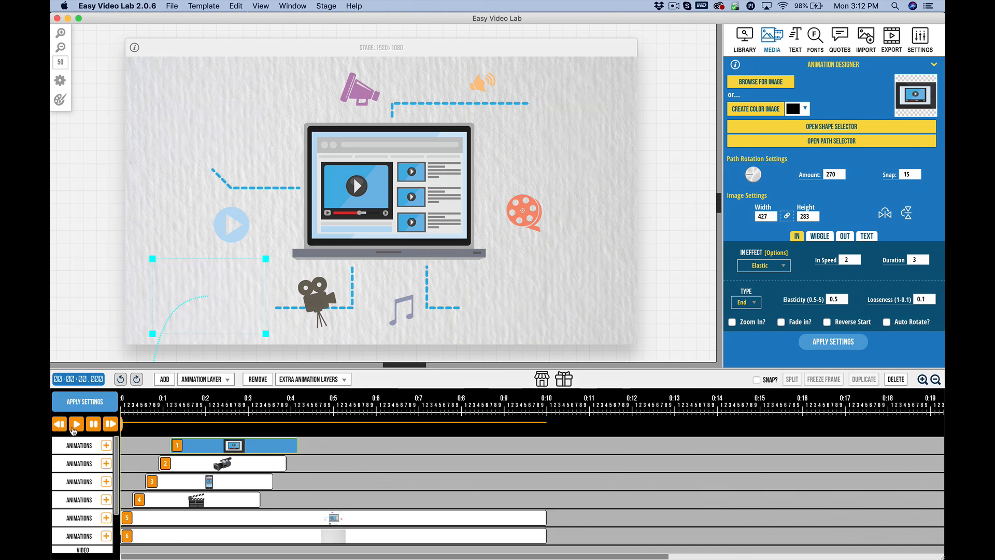